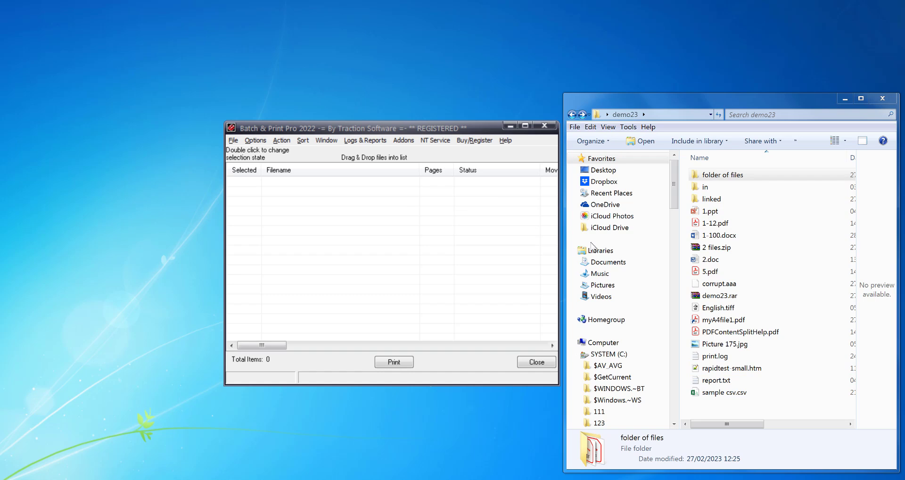
Step: Select the 16 demo23 files from 1.ppt through sample csv.csv, checking a few files' details first
left_click(721, 214)
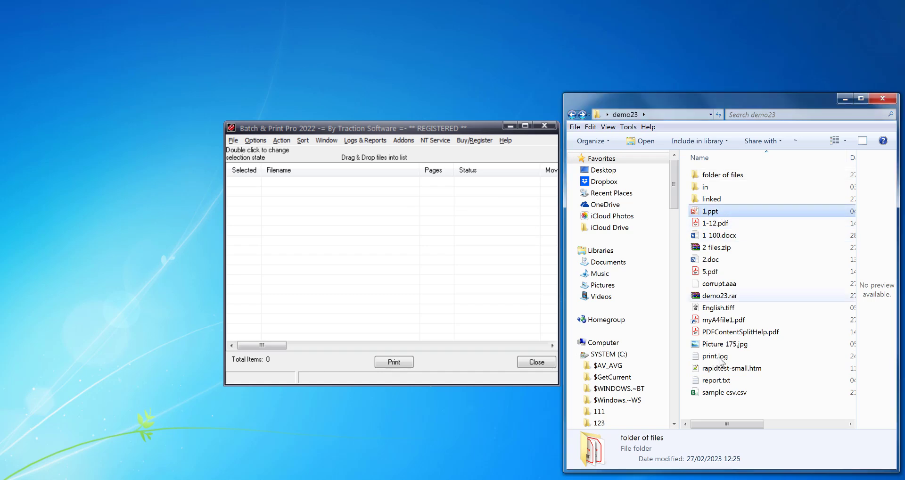
left_click(723, 392, "shift")
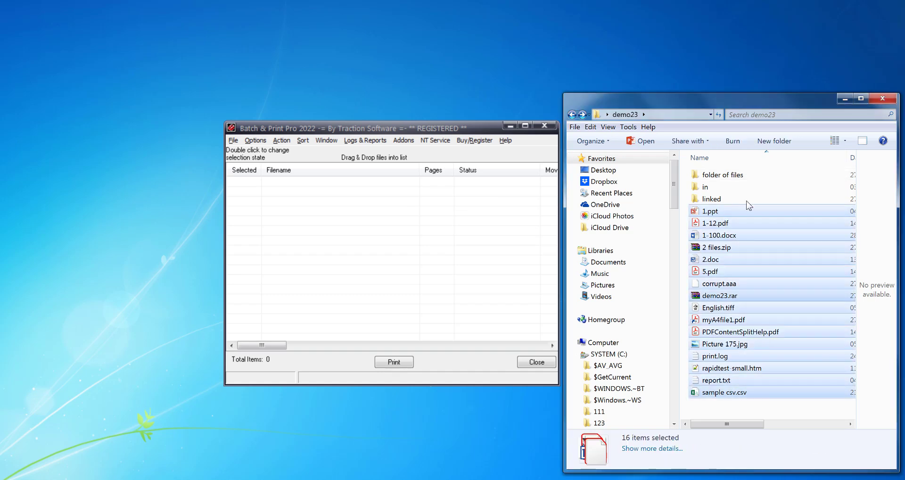
left_click(721, 215)
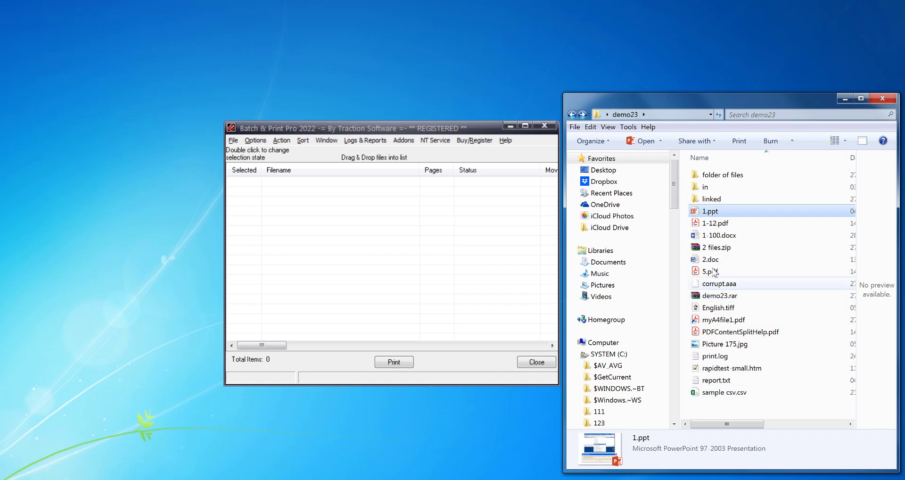
left_click(713, 251)
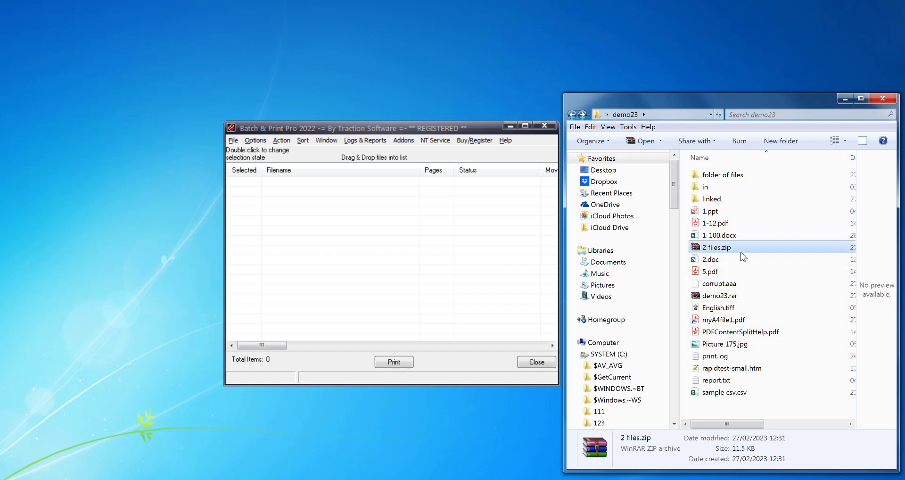
left_click(732, 296)
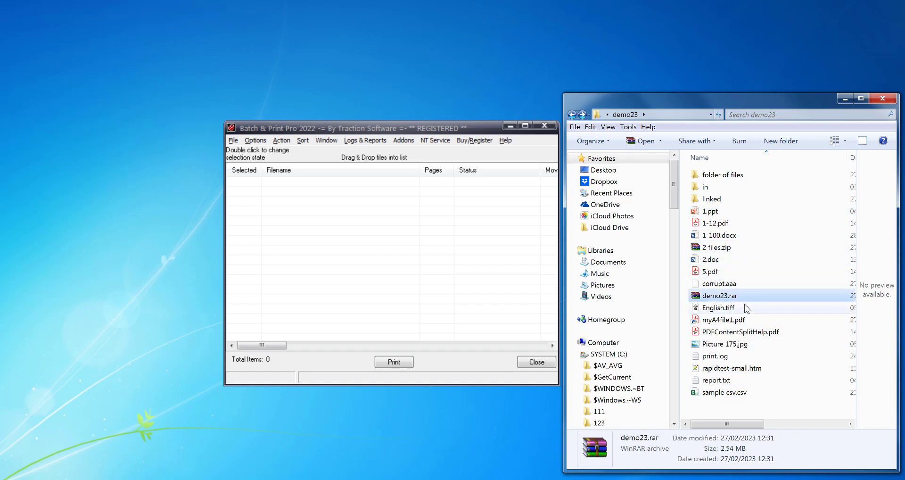
left_click(724, 321)
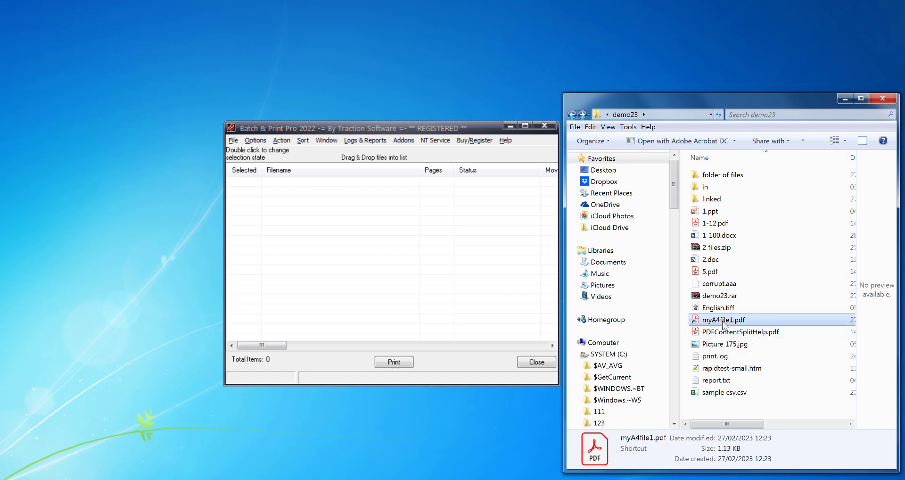
left_click(709, 211)
left_click(721, 392, "shift")
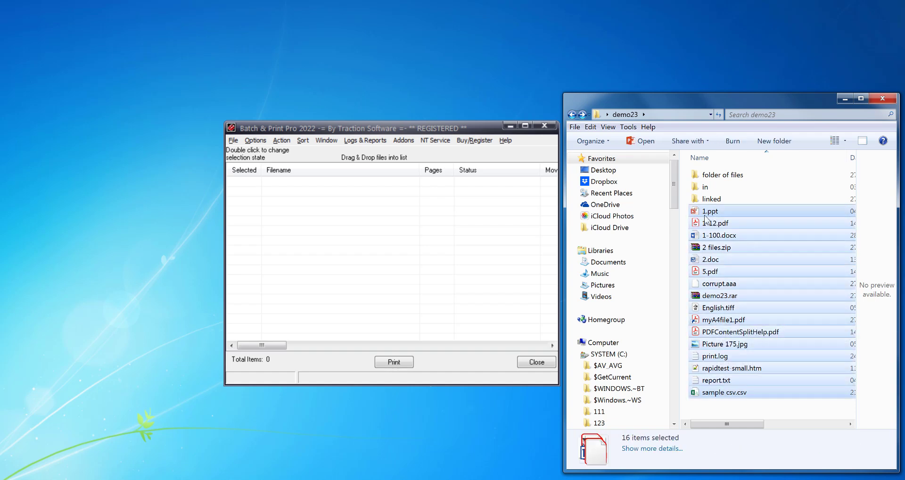
Step: Drag the 16 selected files and the 'folder of files' folder into the print list for 20 items
left_click_drag(710, 215, 443, 241)
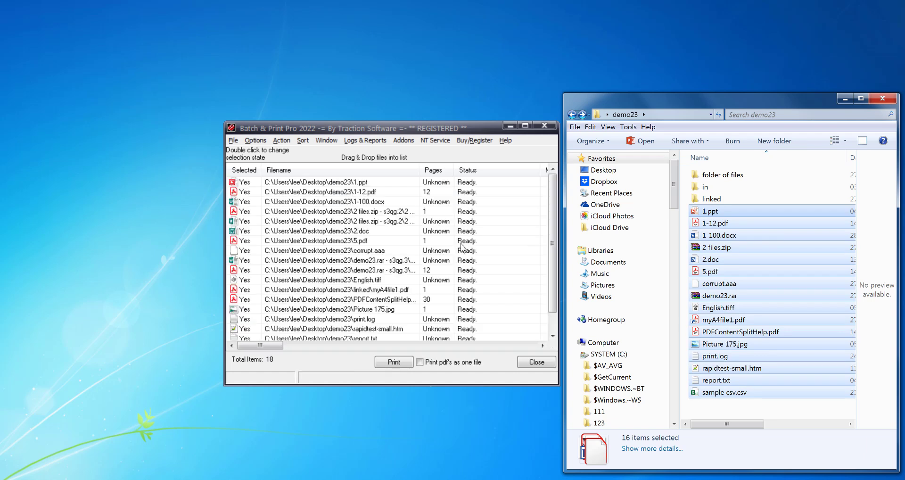
left_click(722, 199)
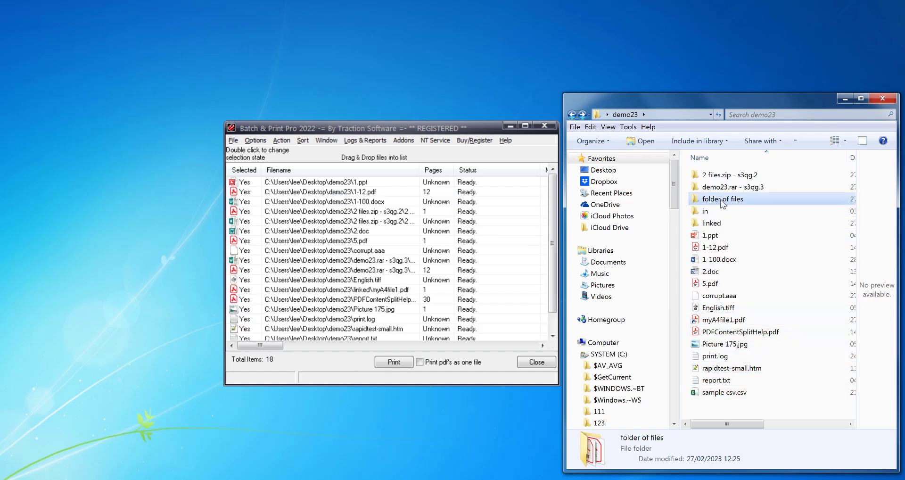
double_click(721, 200)
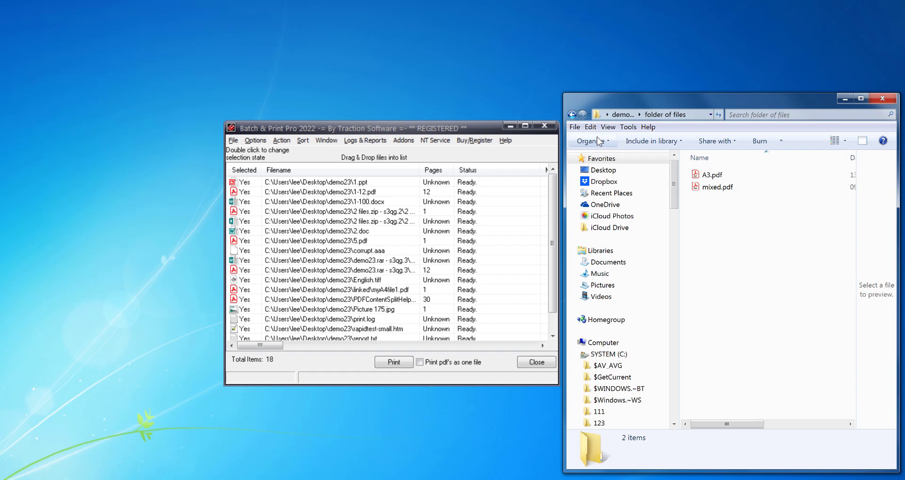
left_click(572, 115)
left_click_drag(720, 200, 550, 252)
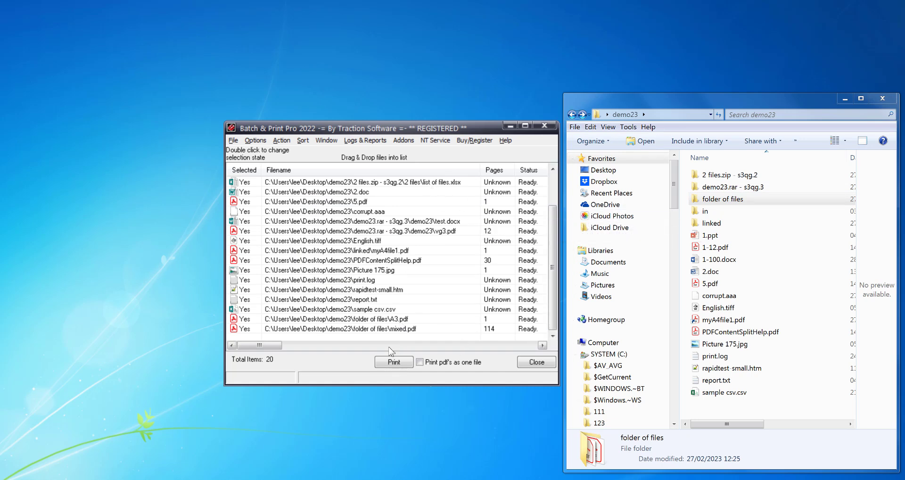
Step: Sort the list by Created Date and move corrupt.aaa to just below print.log
left_click_drag(274, 345, 326, 348)
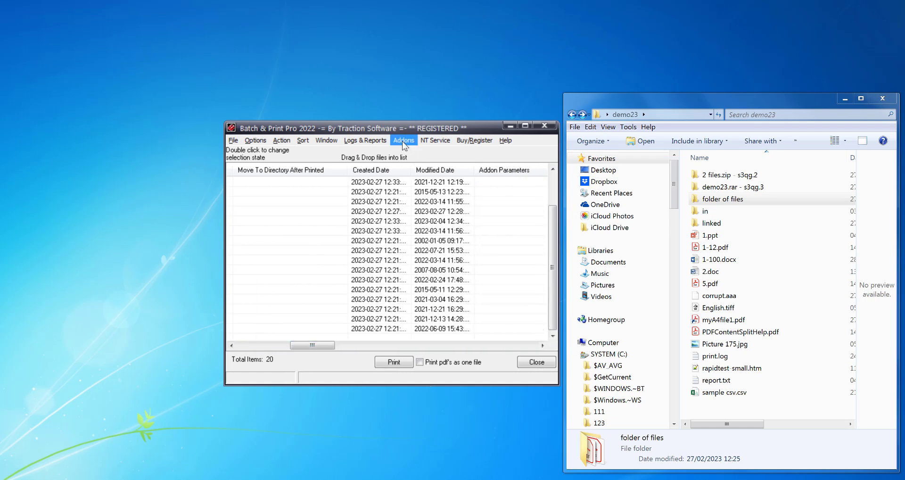
left_click(384, 171)
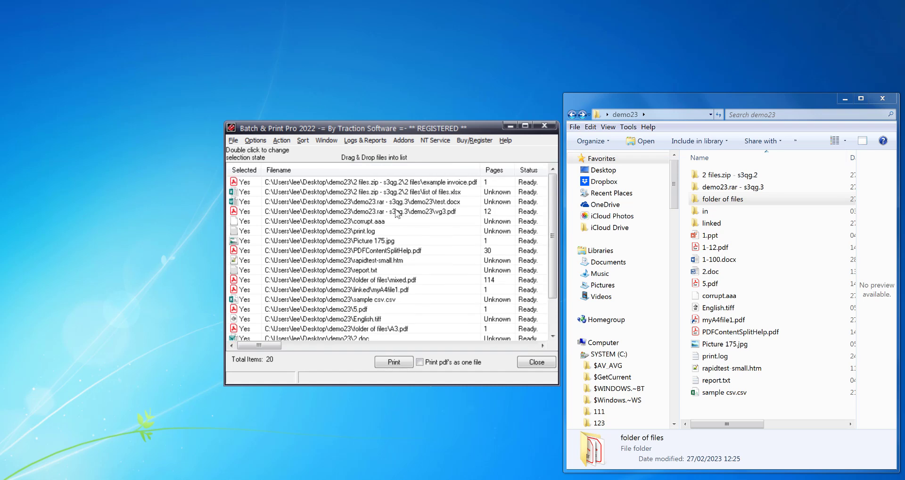
left_click(378, 221)
mouse_move(378, 221)
left_mouse_down()
mouse_move(372, 226)
mouse_move(382, 234)
mouse_move(374, 234)
left_mouse_up()
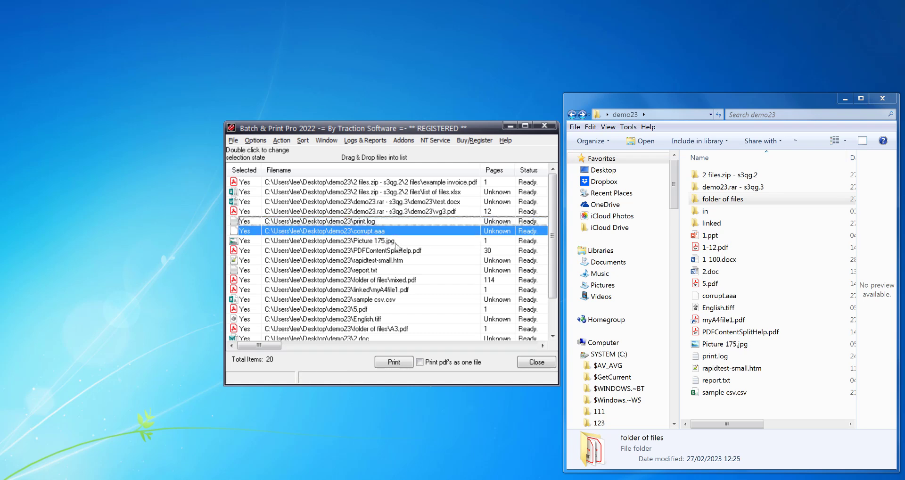
left_click(302, 139)
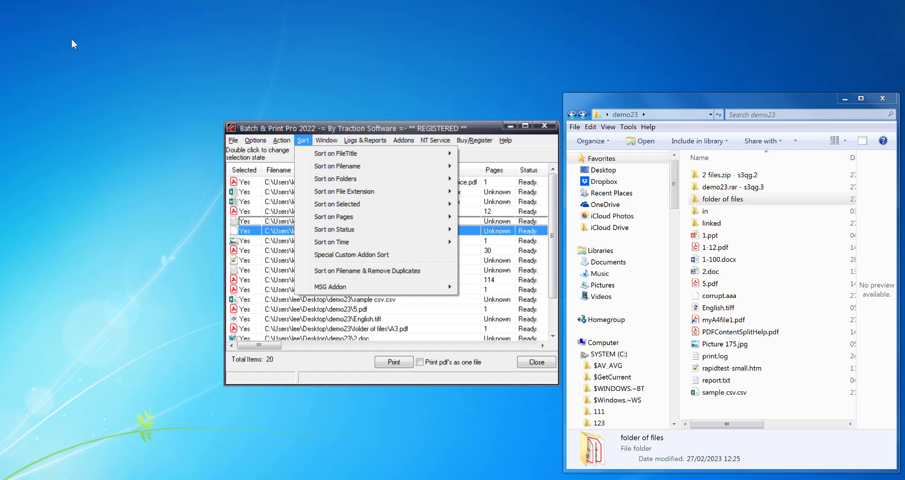
left_click(304, 136)
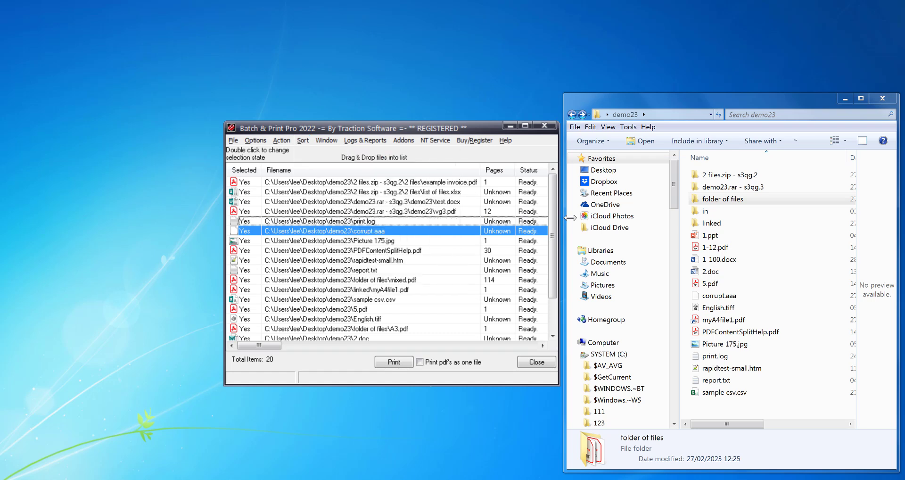
Step: Print all 20 listed files to the RICOH Pro 8310S PCL 6 and bring up its print queue
left_click(400, 361)
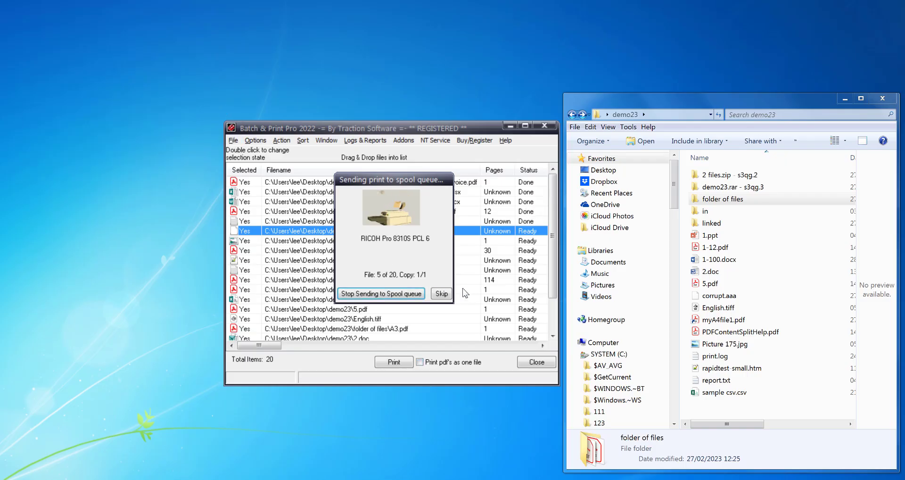
left_click(831, 478)
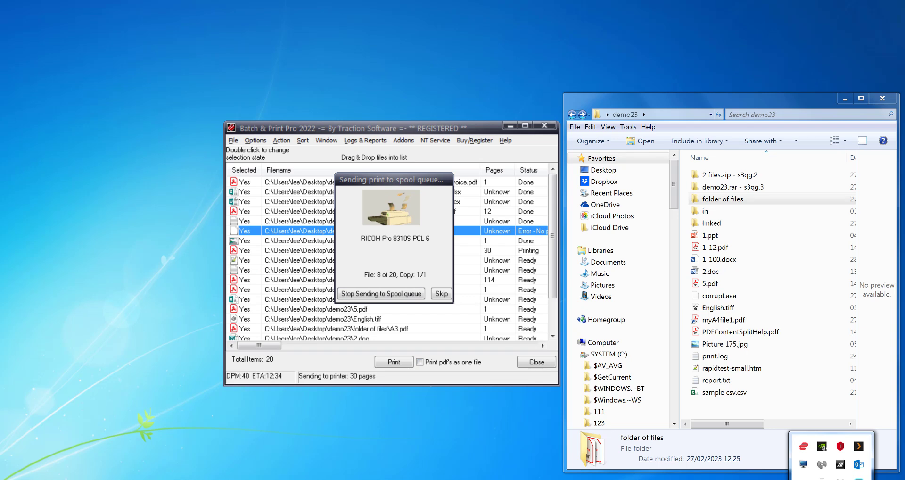
left_click(821, 464)
Step: Review the RICOH queue sorted by Submitted, then select rapidtest-small.htm back in Batch & Print Pro
left_click_drag(394, 191, 80, 190)
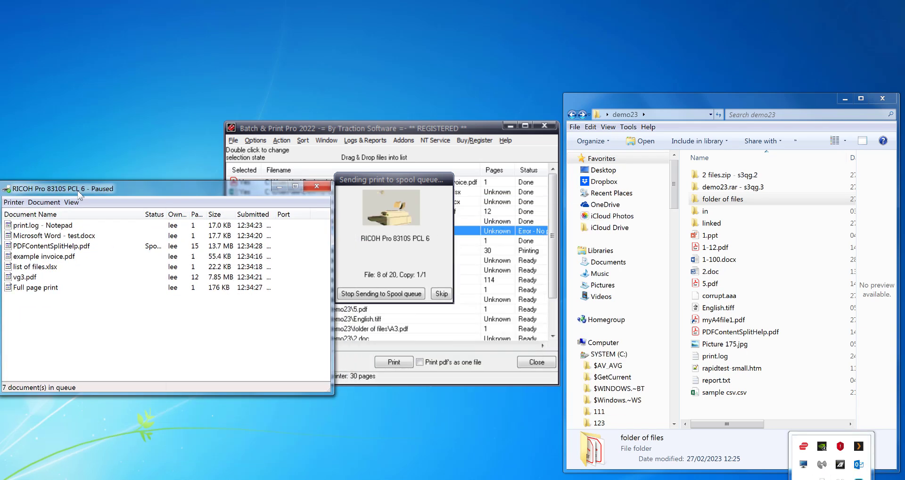
left_click(249, 214)
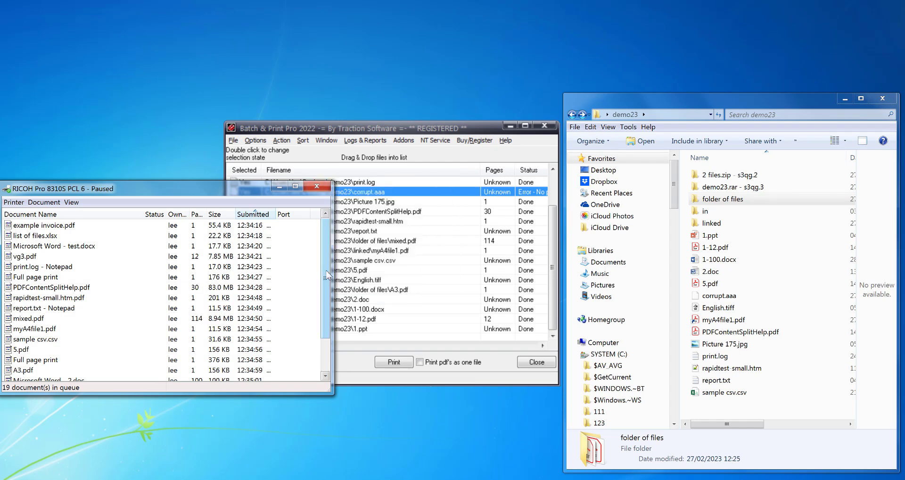
scroll(325, 272, "down", 2)
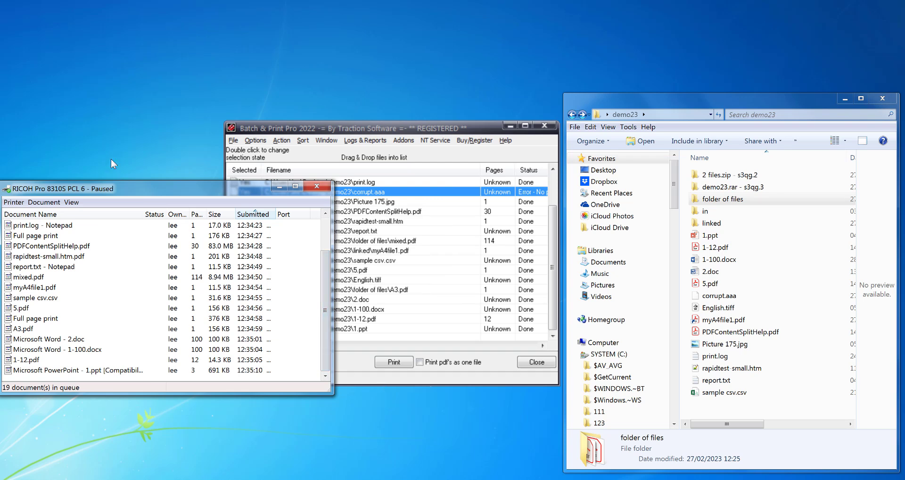
key("alt+Tab")
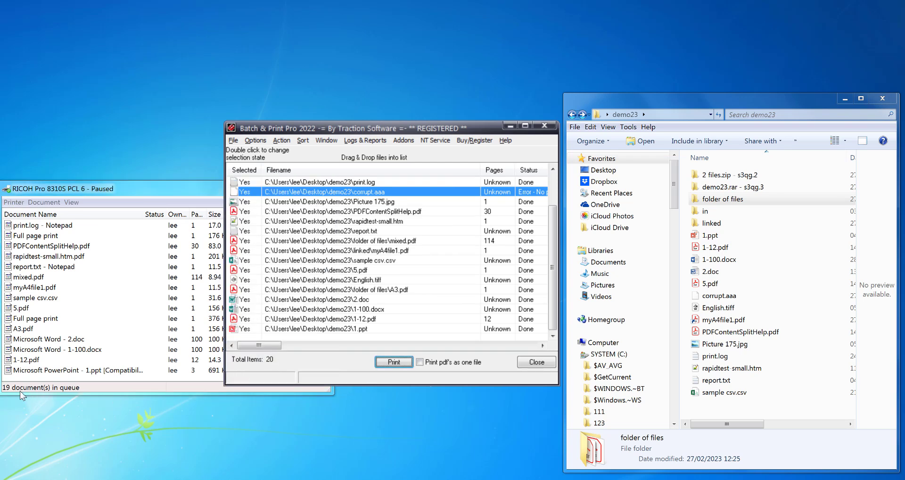
scroll(424, 257, "up", 2)
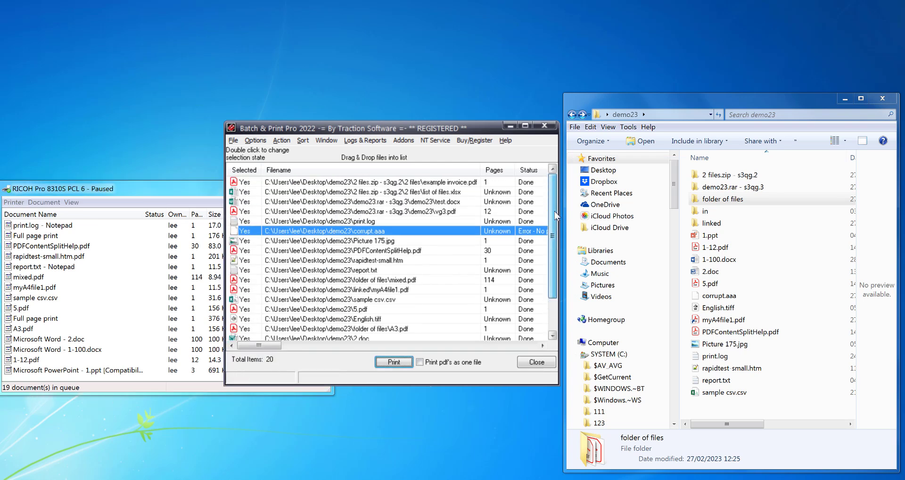
left_click(380, 262)
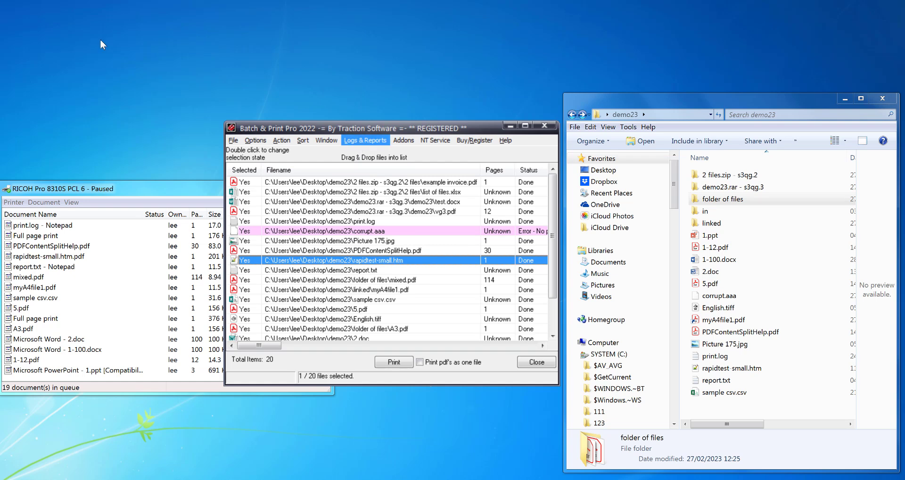
Step: Open the print log viewer via Logs & Reports > Print Log
left_click(365, 140)
mouse_move(373, 153)
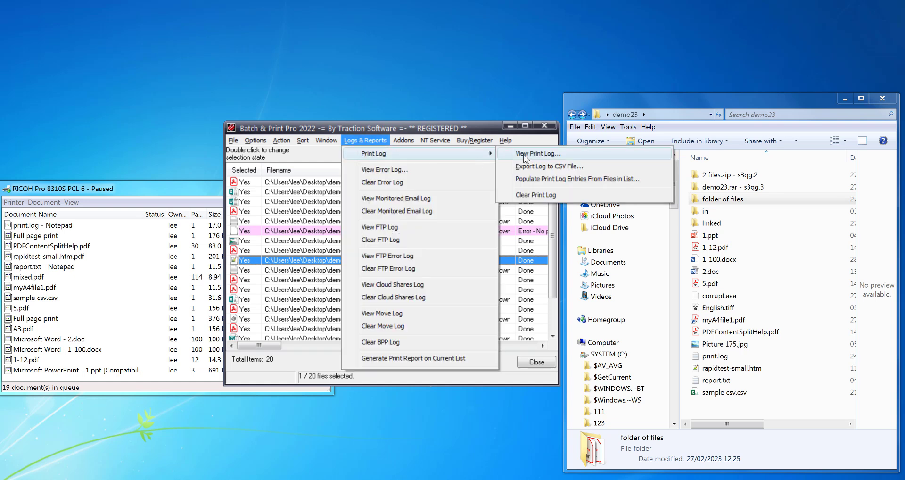
key("Return")
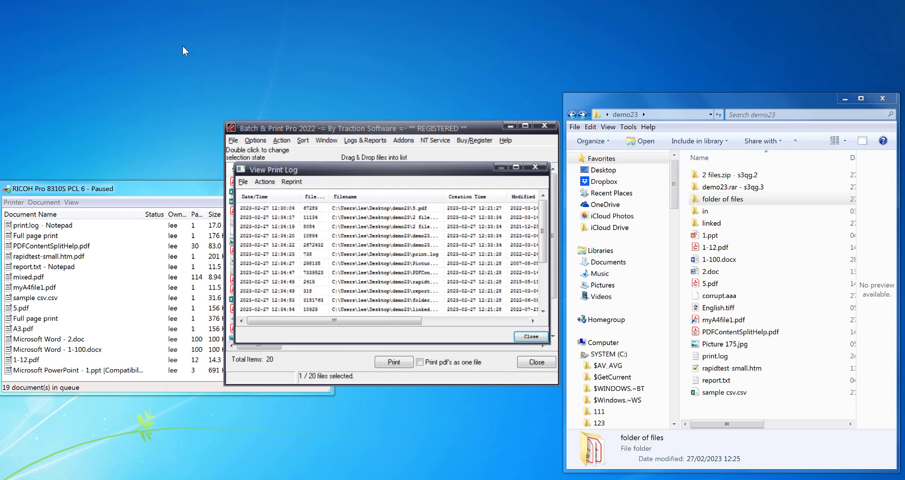
Step: Export the print log to a CSV file
left_click(248, 184)
left_click(254, 170)
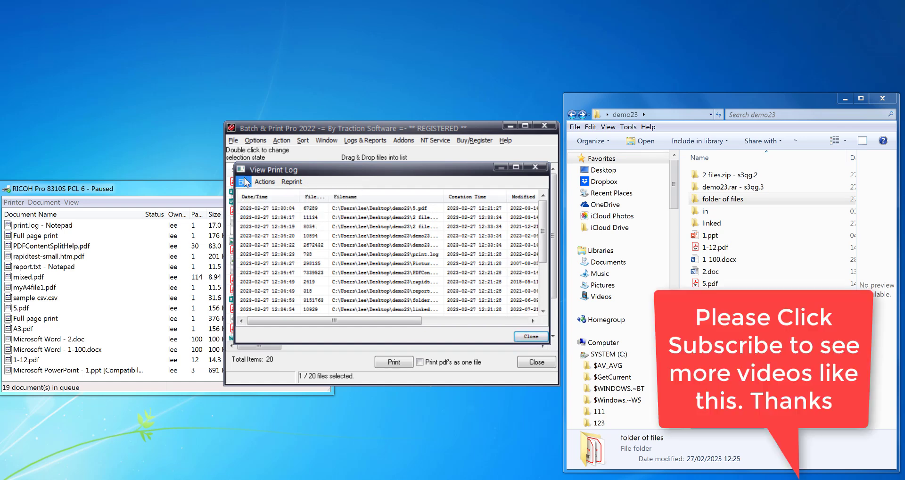
left_click(243, 181)
left_click(295, 209)
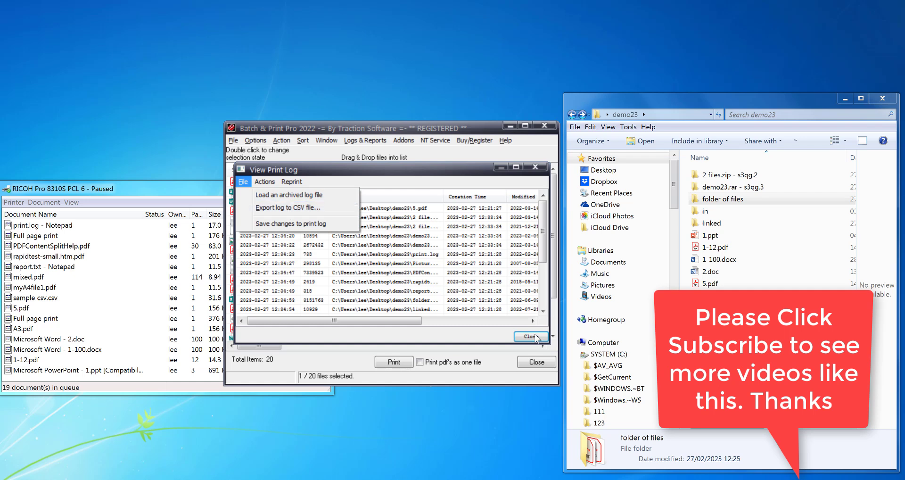
left_click(365, 140)
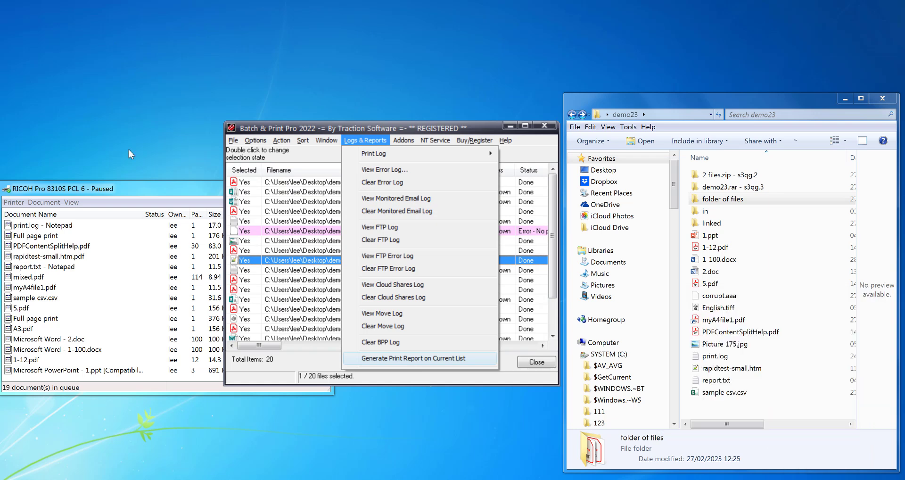
Step: Cancel saving the print report for the current list, then clear every file from the print list
left_click(417, 358)
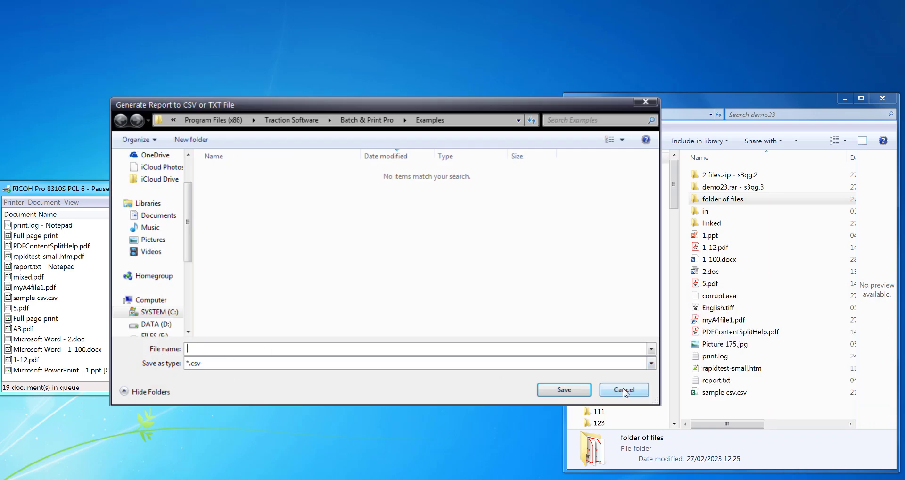
left_click(623, 389)
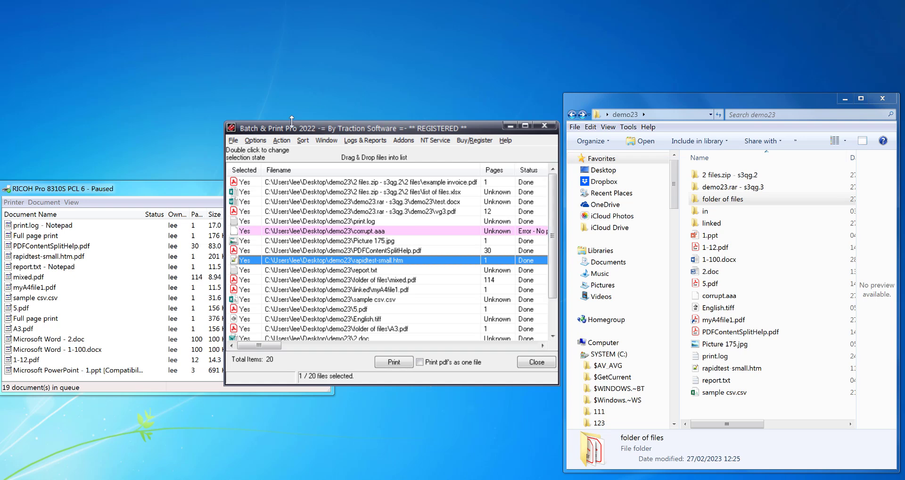
left_click(275, 142)
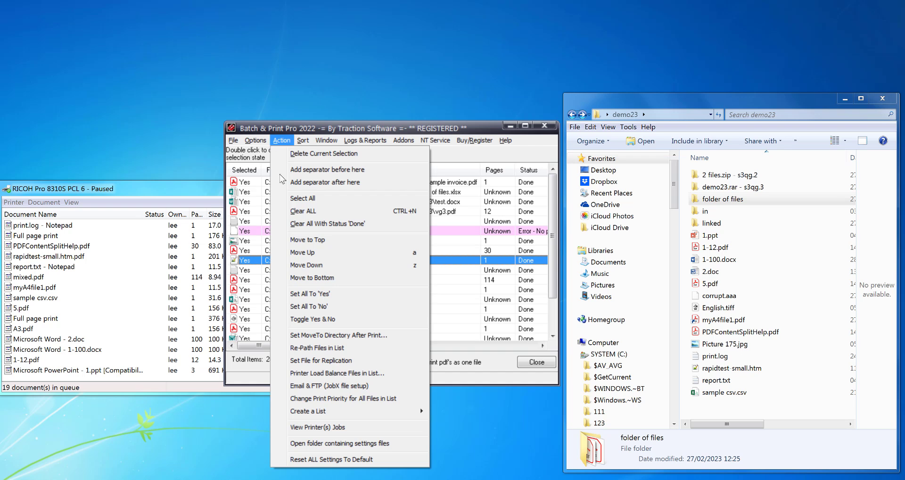
left_click(302, 211)
Step: Activate monitoring in the Directory Monitor Setup
left_click(258, 141)
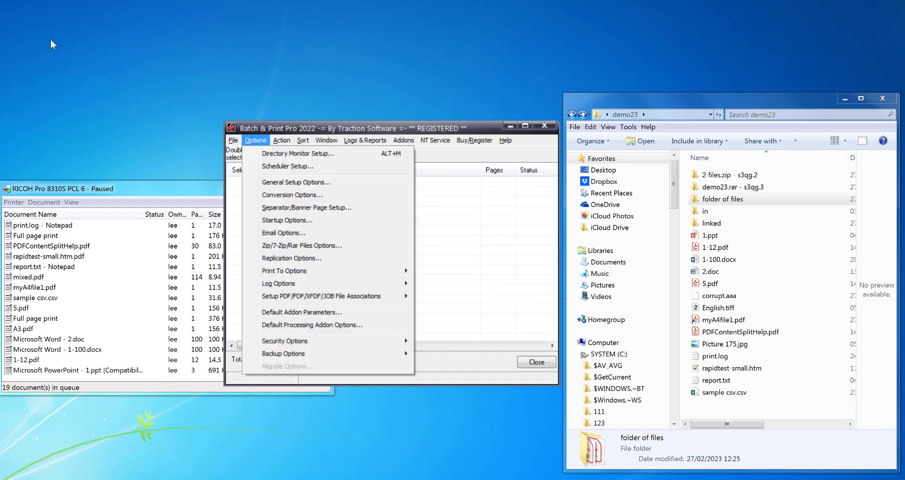
left_click(319, 153)
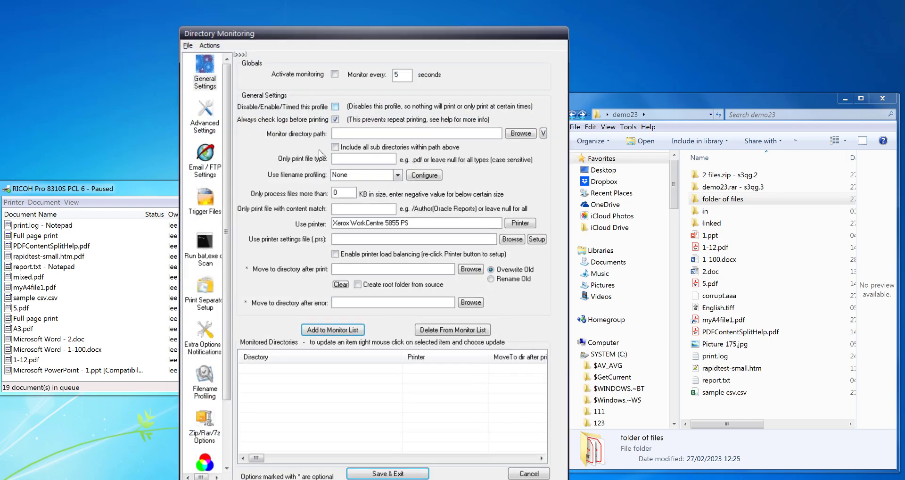
left_click(335, 74)
Step: Set the monitor directory path to the demo23\in folder, pasting its path from Explorer
left_click(721, 198)
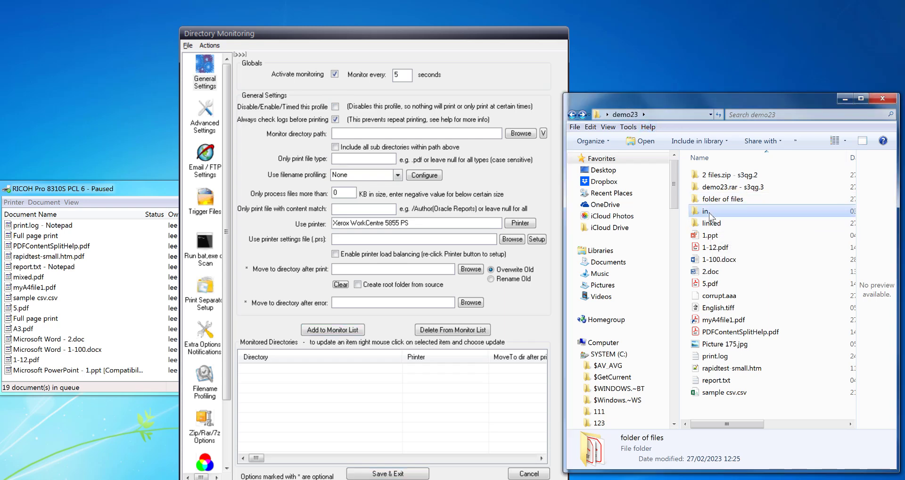
double_click(710, 213)
left_click(670, 115)
key("ctrl+c")
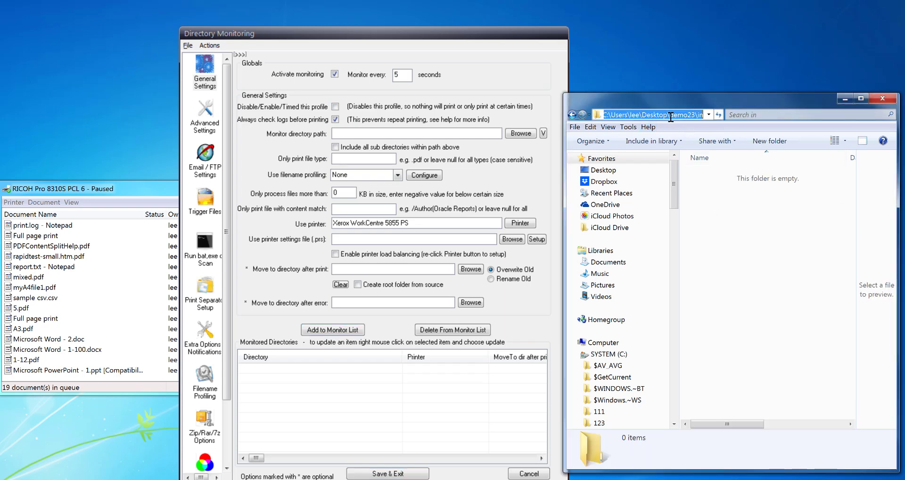
left_click(407, 133)
key("ctrl+v")
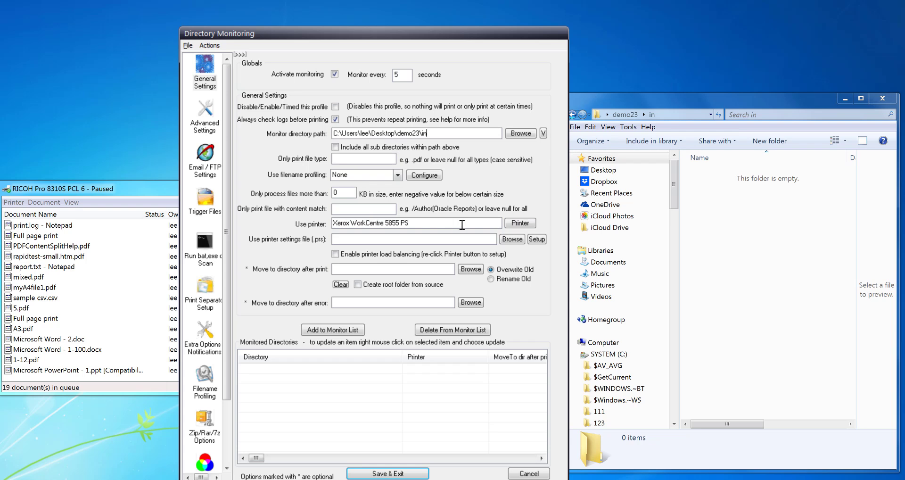
Step: Make the monitor print to RICOH Pro 8310S PCL 6 and cancel all documents in its queue
left_click(506, 226)
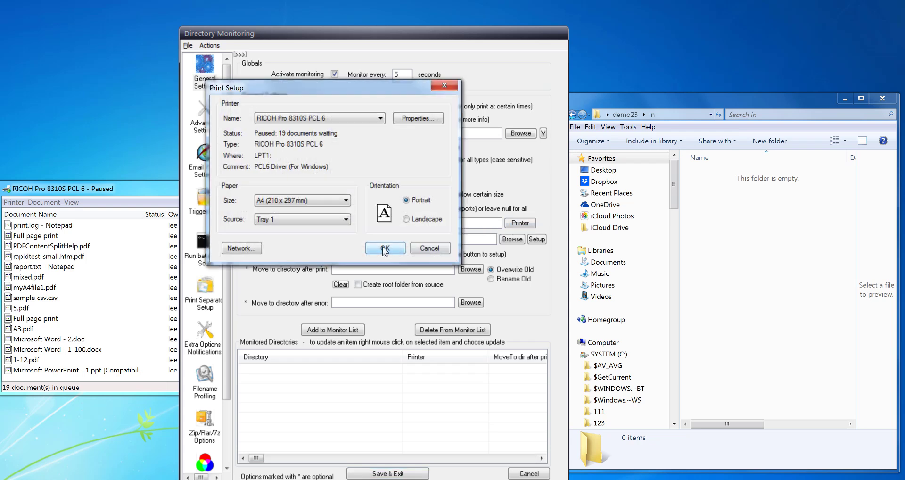
left_click(384, 248)
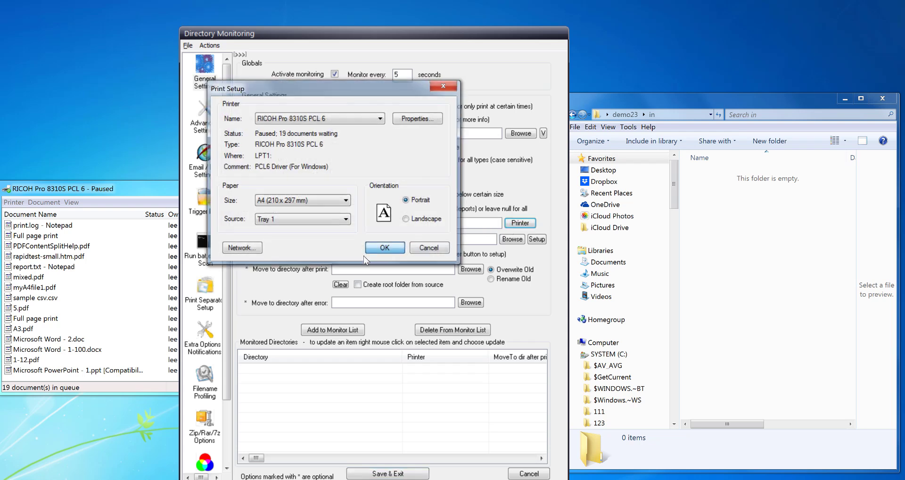
left_click(21, 203)
left_click(21, 203)
left_click(53, 273)
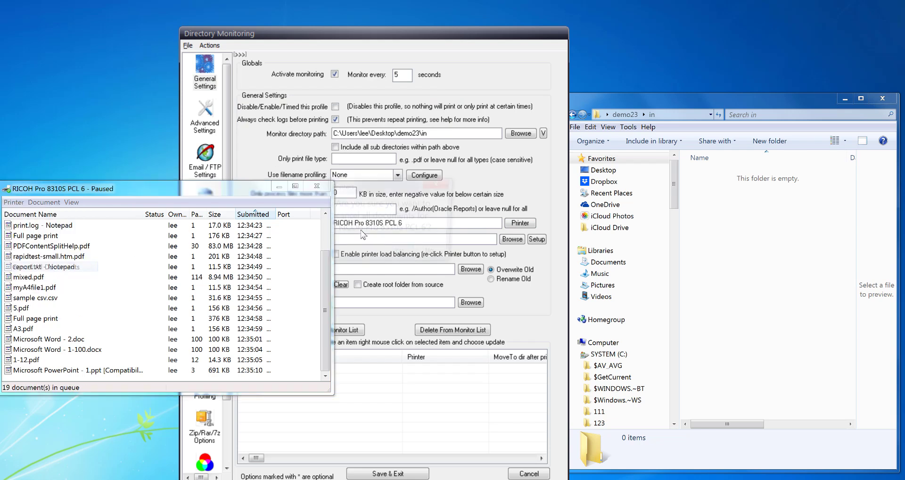
left_click(389, 255)
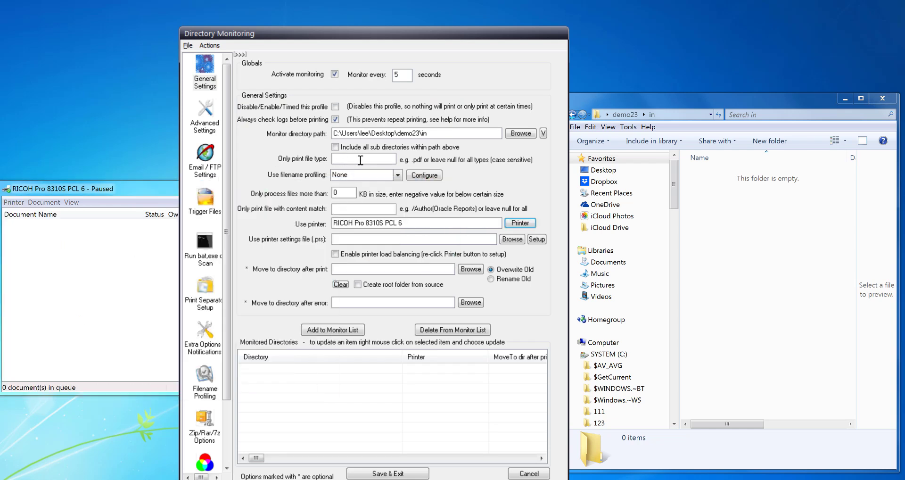
Step: Change the Only print file type value from .pdf|.xls to ACCOUNT|.pdf
left_click(363, 158)
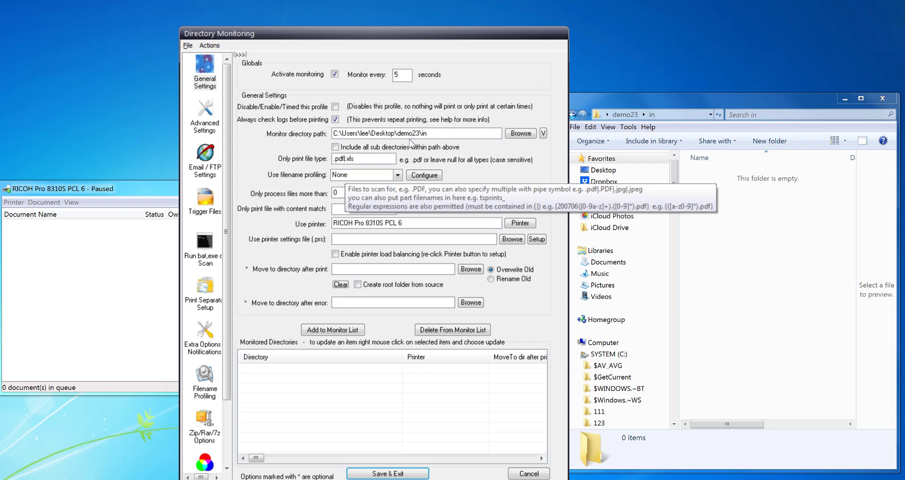
double_click(373, 159)
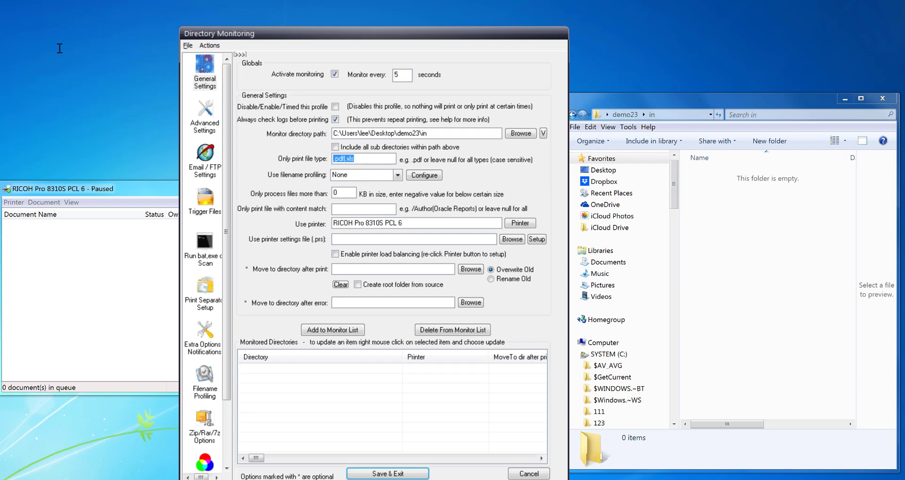
type("ACCOUNT")
mouse_move(380, 161)
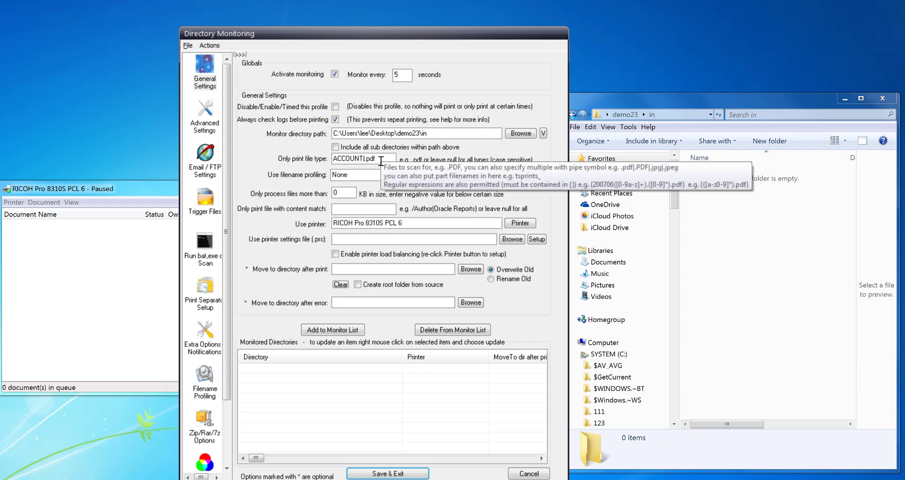
Step: Add the in folder to the monitor list despite the warning, then Save & Exit
left_click(350, 331)
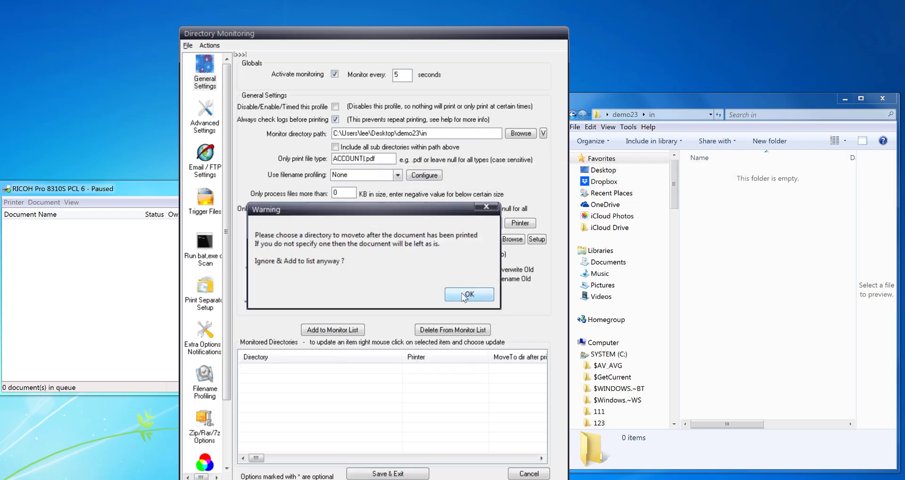
left_click(467, 295)
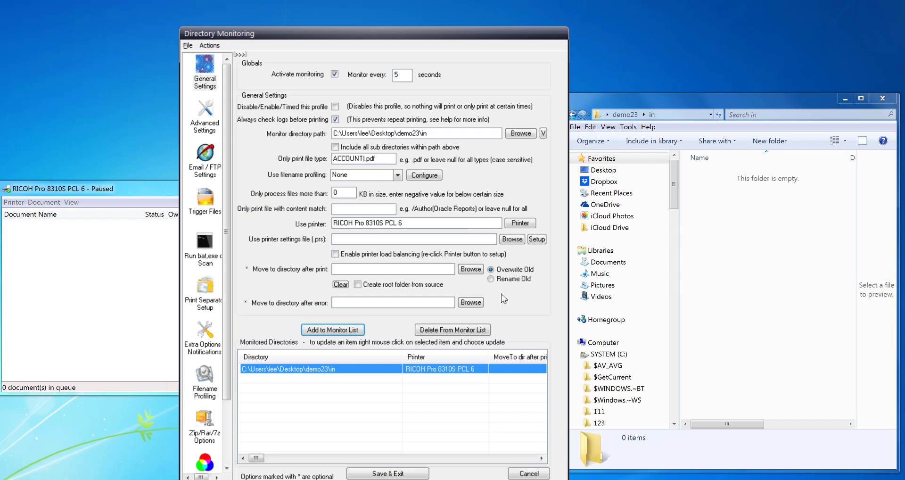
left_click(389, 473)
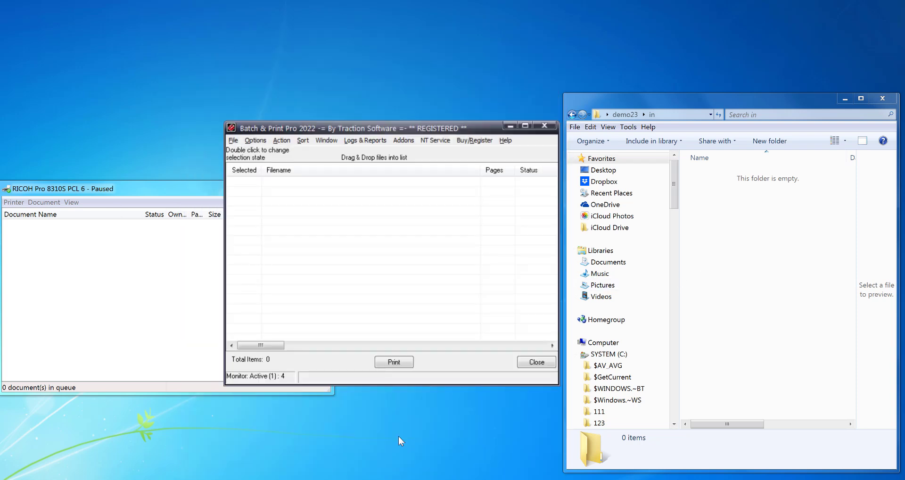
Step: Copy 1-12.pdf from demo23 and paste it into the monitored demo23\in folder
left_click(784, 250)
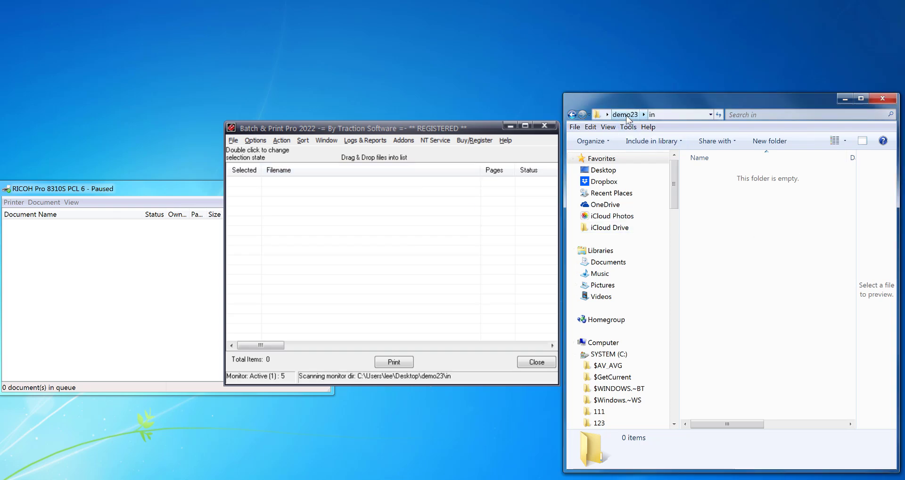
left_click(625, 114)
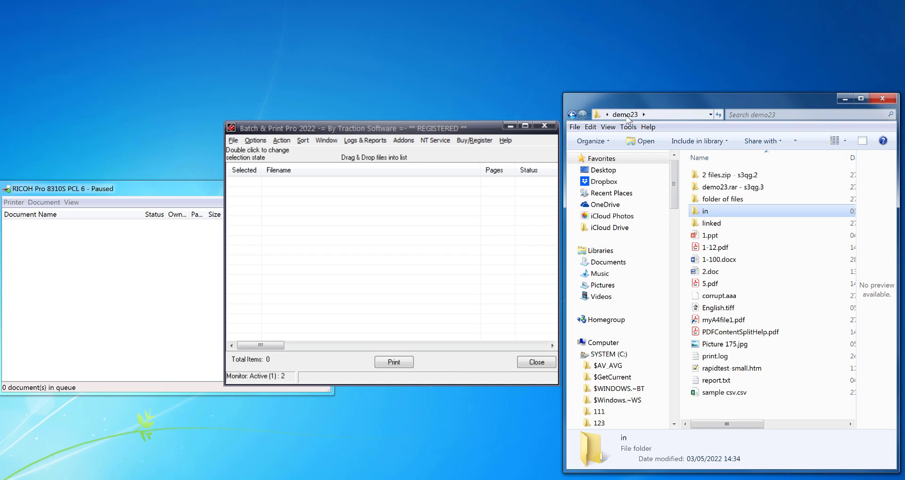
right_click(719, 247)
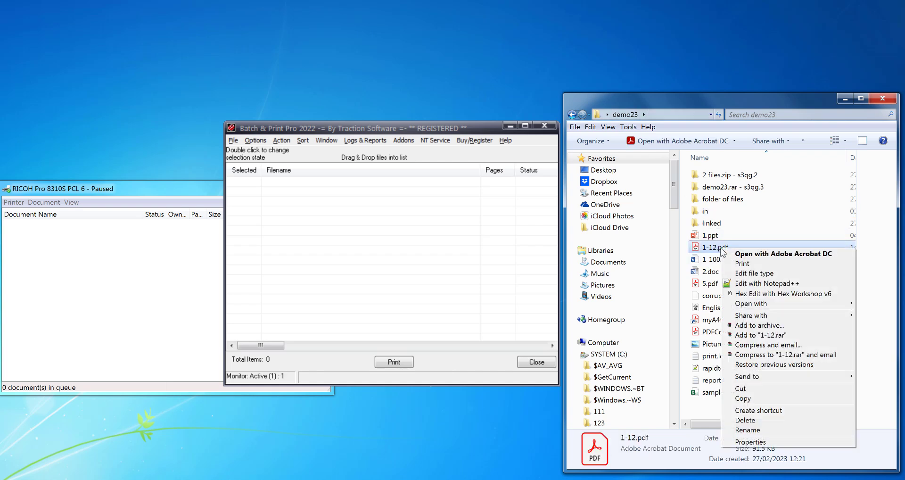
left_click(755, 400)
double_click(714, 215)
right_click(709, 206)
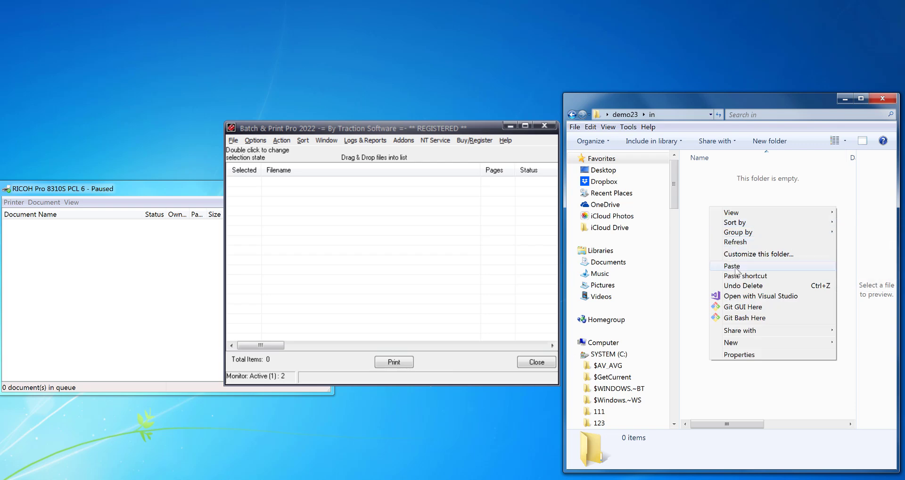
left_click(743, 266)
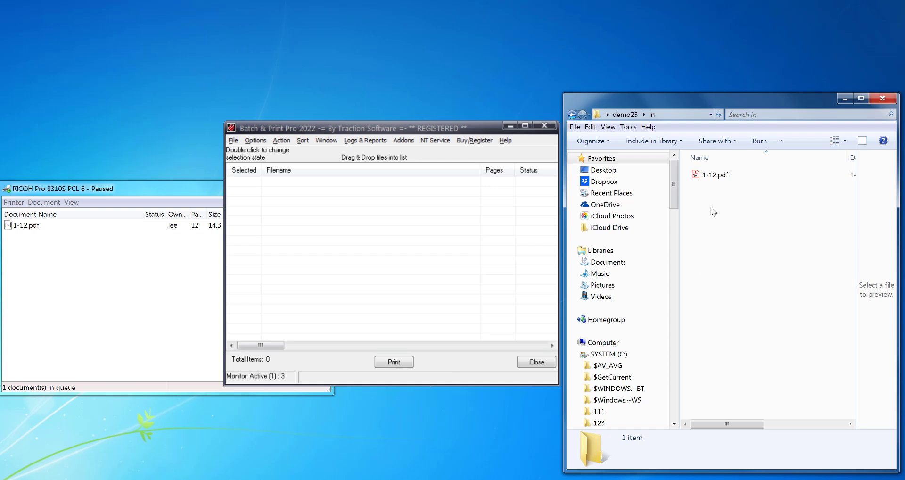
Step: Rename 1-12.pdf to INVOICE 123.pdf and confirm the second 12-page job in the RICOH queue
left_click(714, 174)
key("F2")
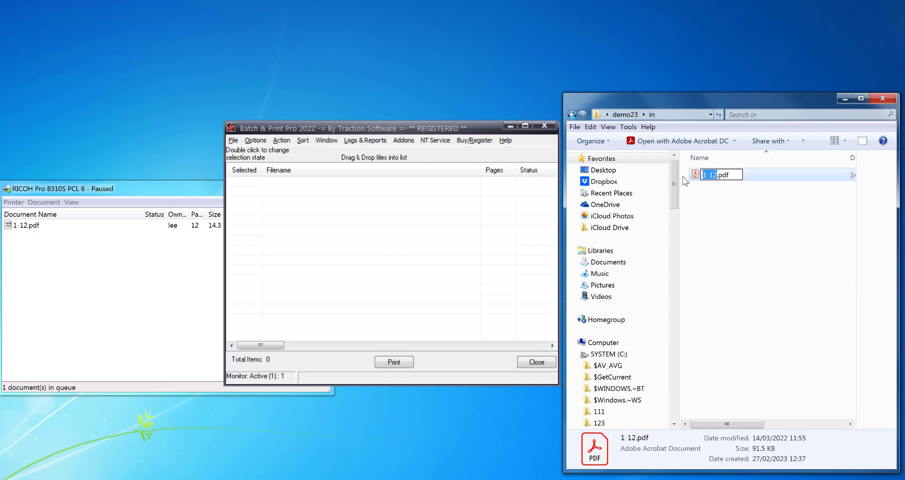
type("INVOICE 123")
key("Return")
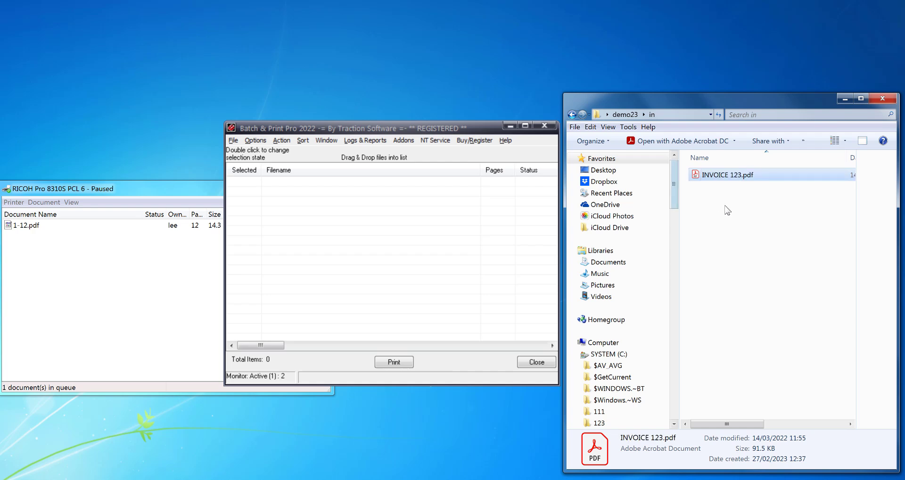
left_click(723, 210)
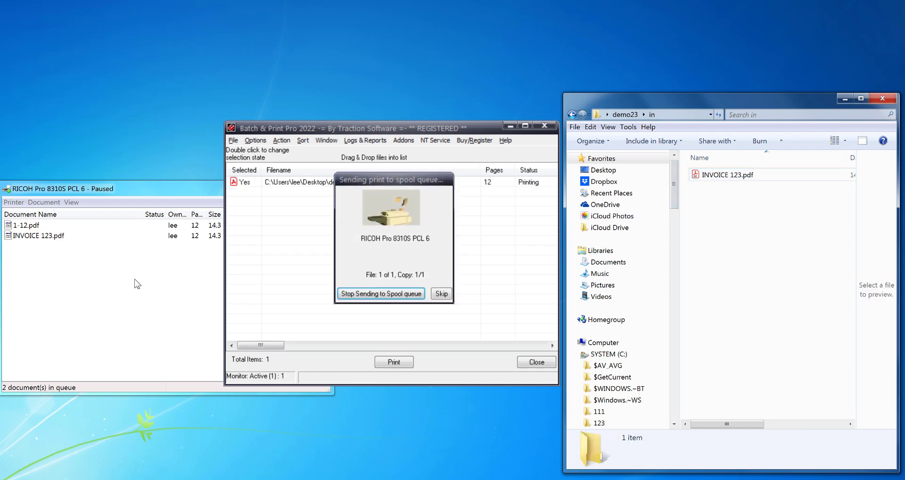
left_click(39, 247)
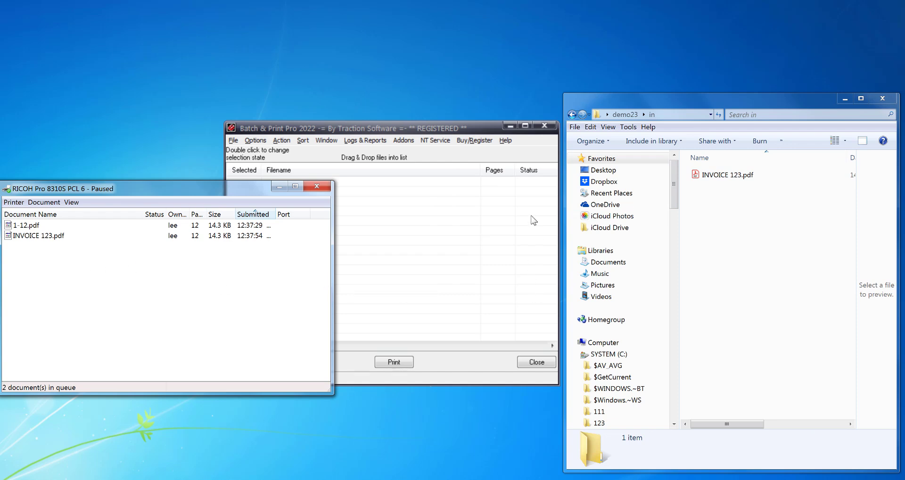
left_click(505, 140)
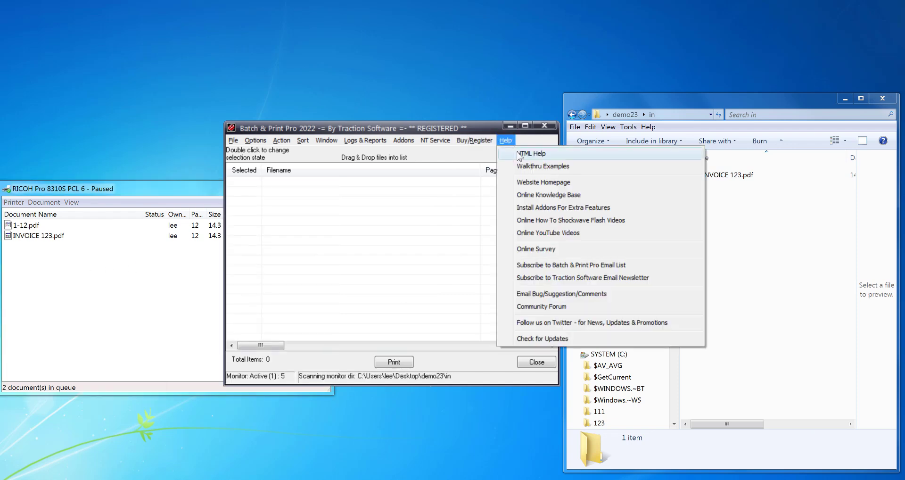
left_click(533, 153)
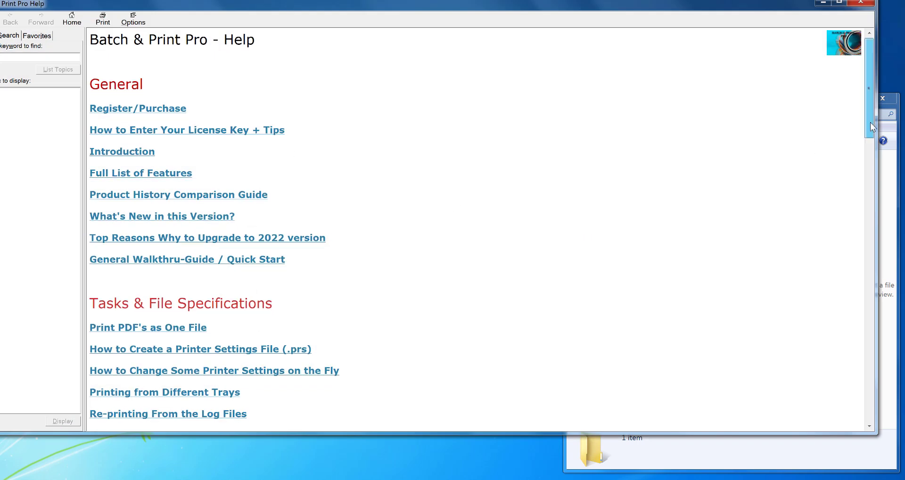
left_click_drag(870, 122, 842, 77)
left_click(861, 3)
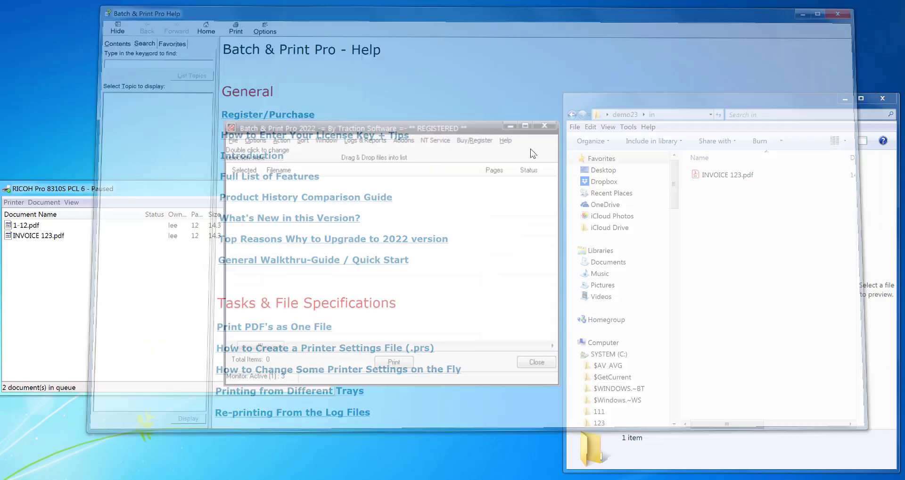
left_click(505, 140)
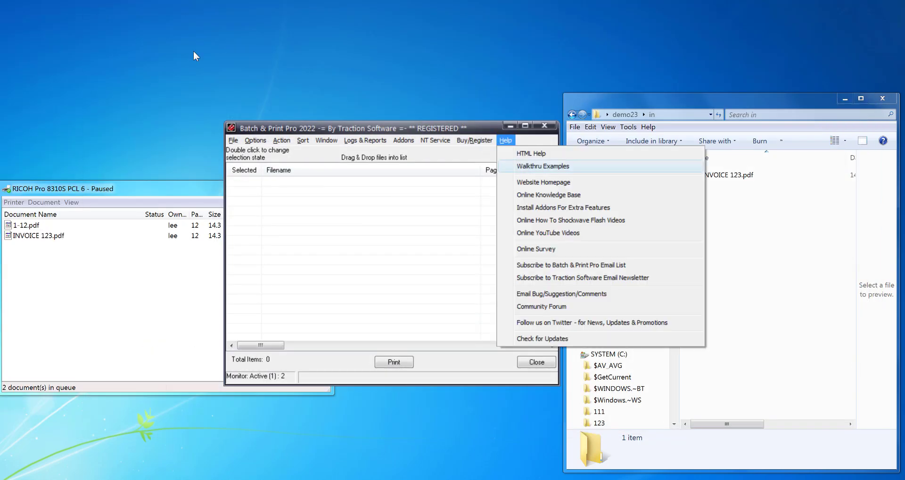
left_click(542, 167)
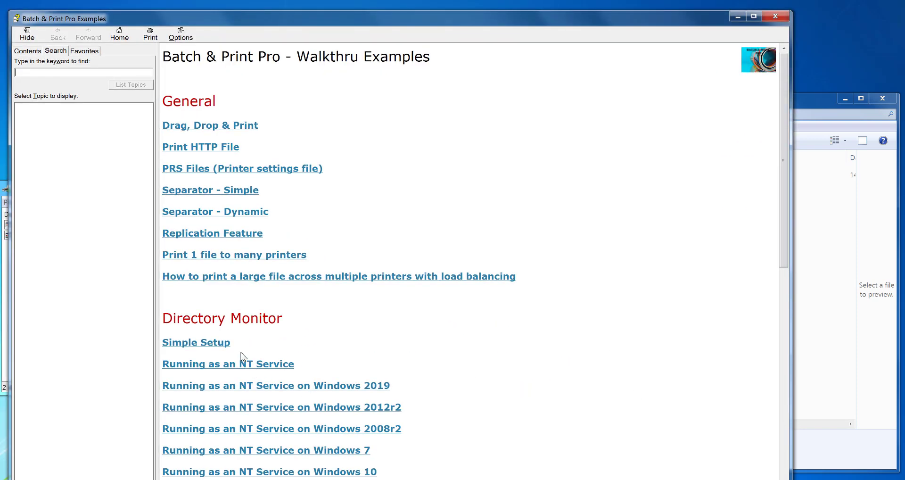
left_click(236, 125)
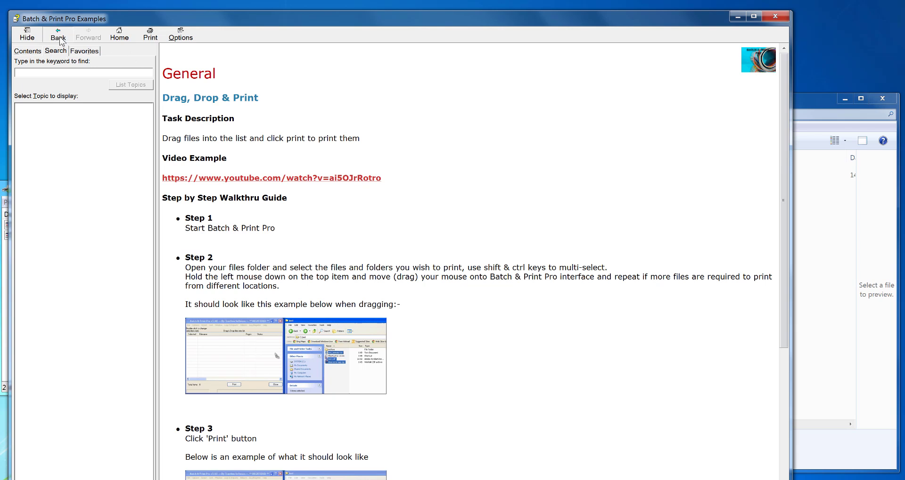
left_click(58, 36)
left_click(205, 147)
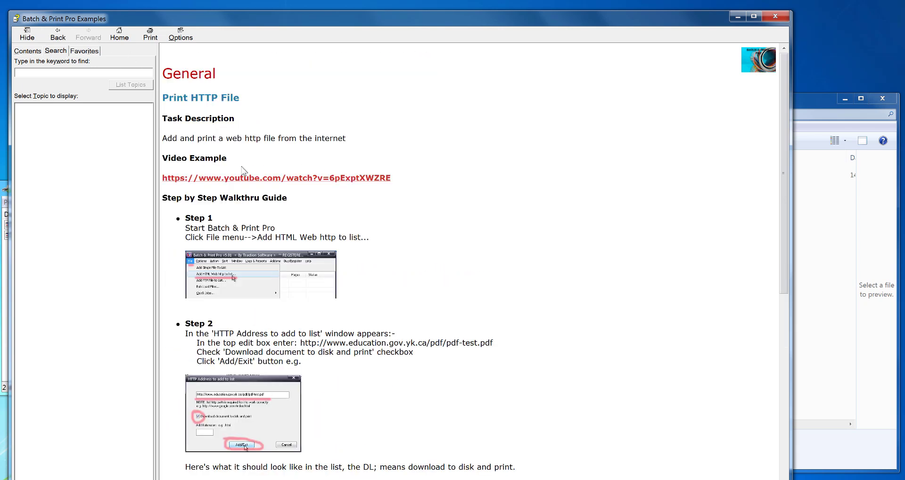
left_click(775, 17)
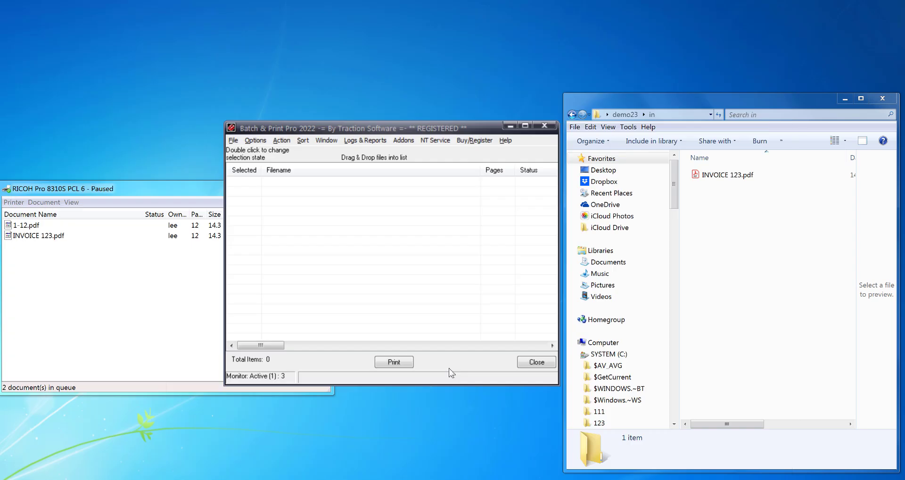